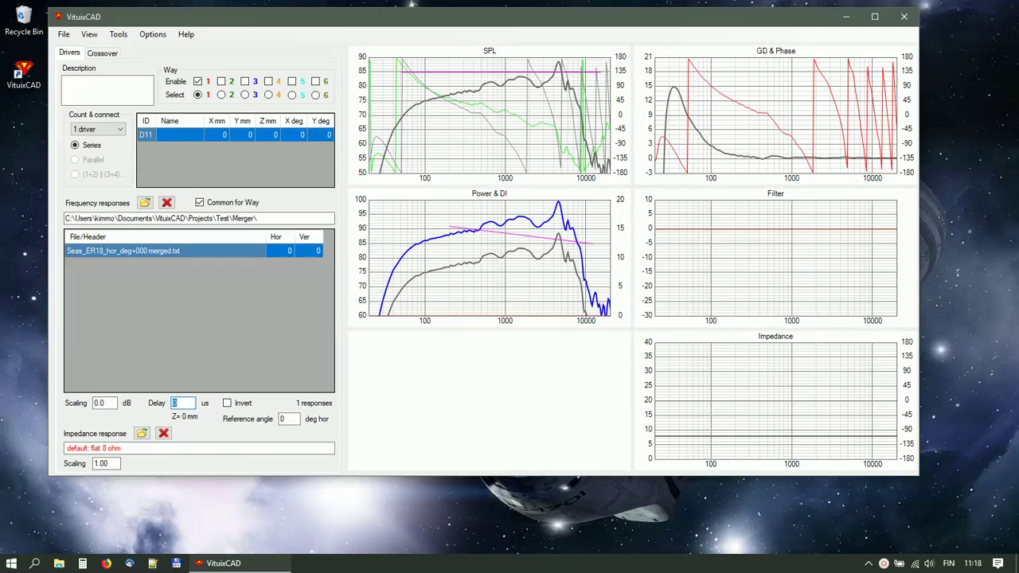
- Load Seas_ER18_hor_deg+000 merged.txt as the driver's frequency response
left_click(144, 202)
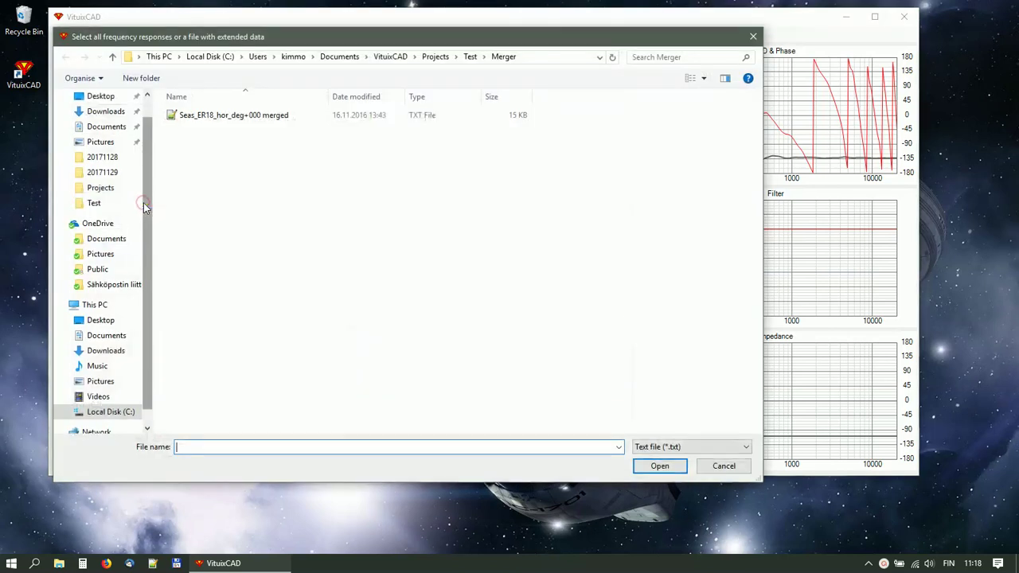
left_click(278, 117)
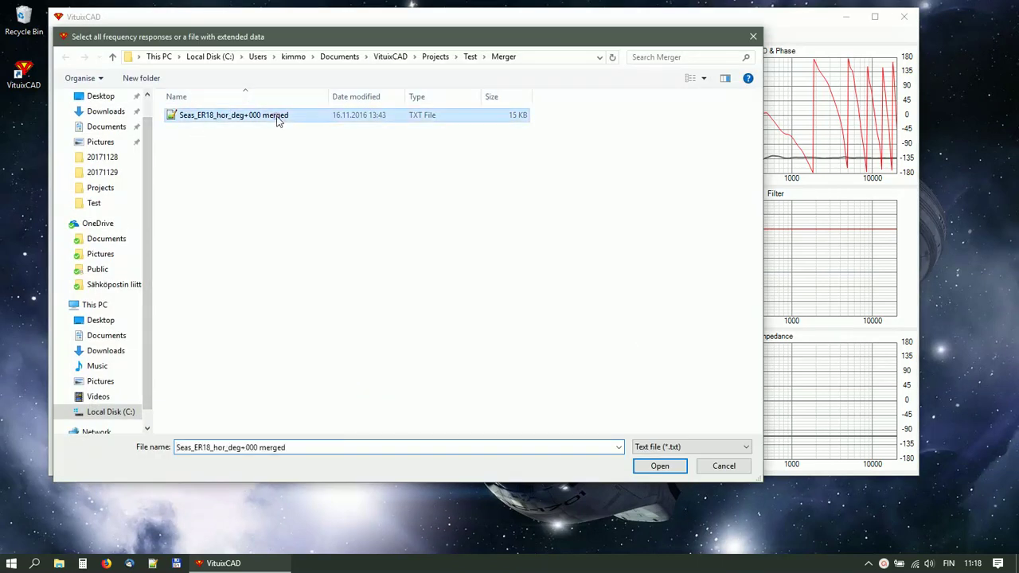
left_click(681, 466)
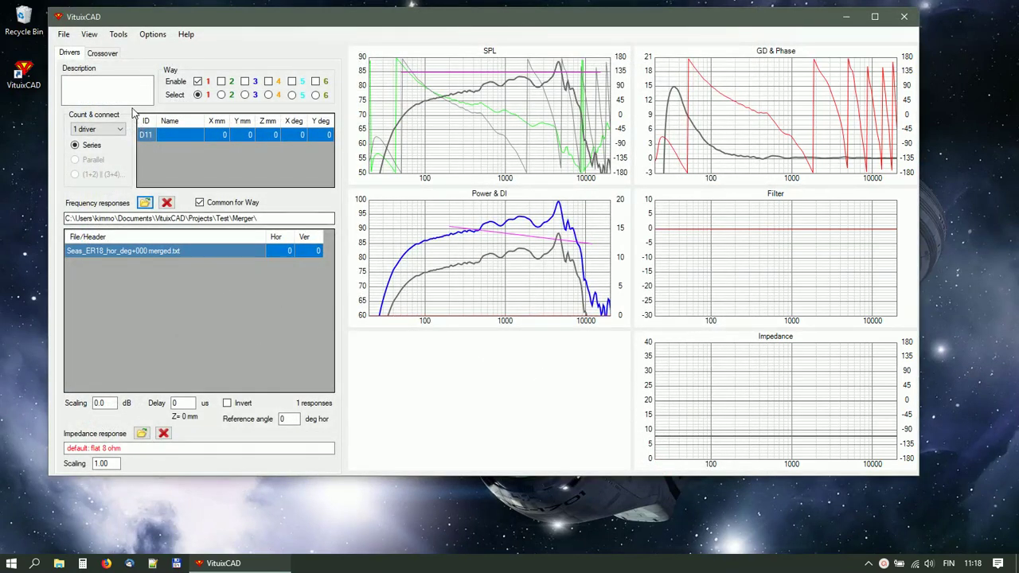
left_click(117, 36)
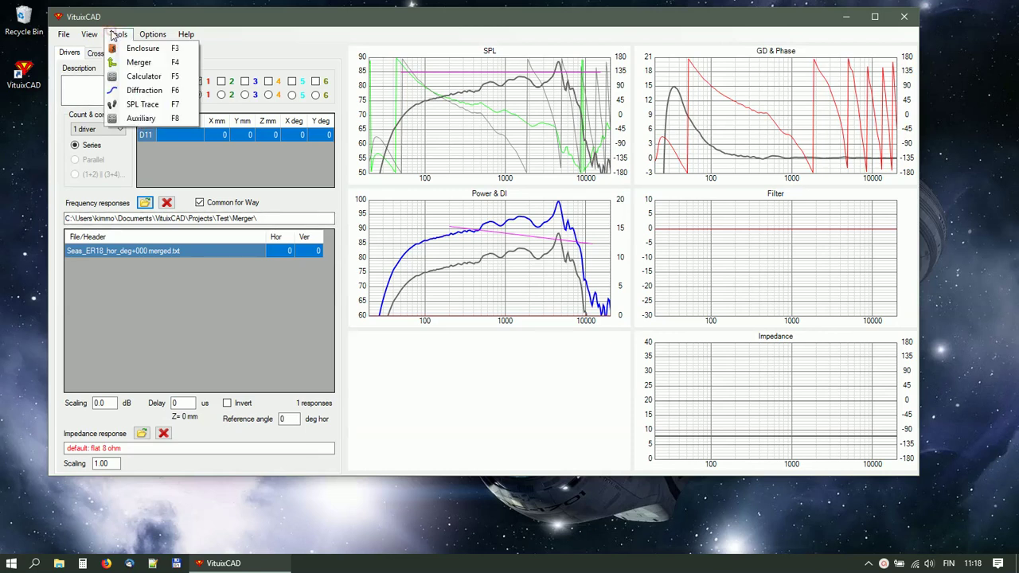
- Model a 200×350 mm baffle with 15 mm edge radius and a 136 cm2 driver in Diffraction
left_click(143, 92)
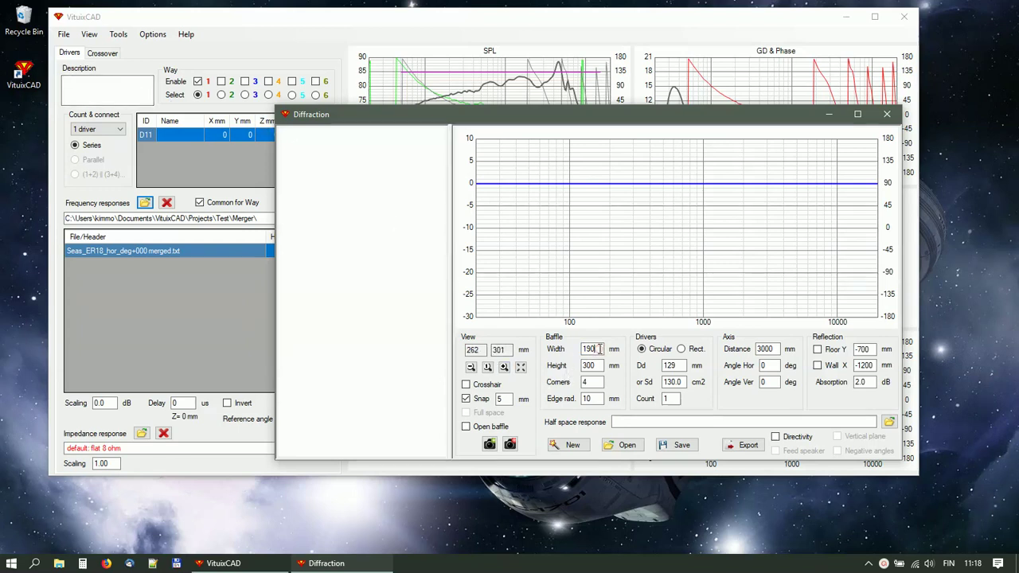
scroll(600, 350, "up", 1)
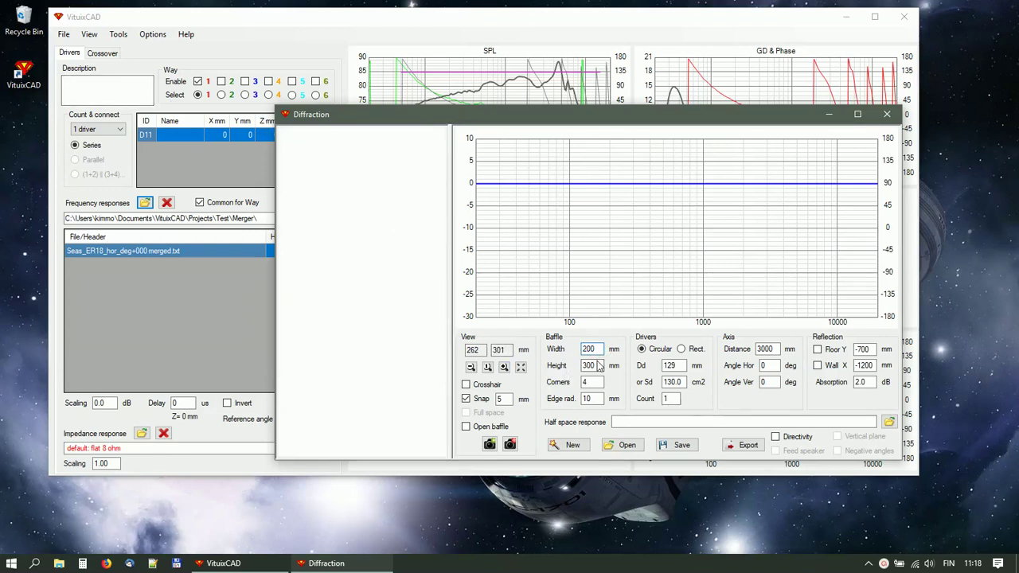
left_click(598, 364)
scroll(597, 363, "up", 1)
left_click(593, 398)
scroll(593, 398, "up", 1)
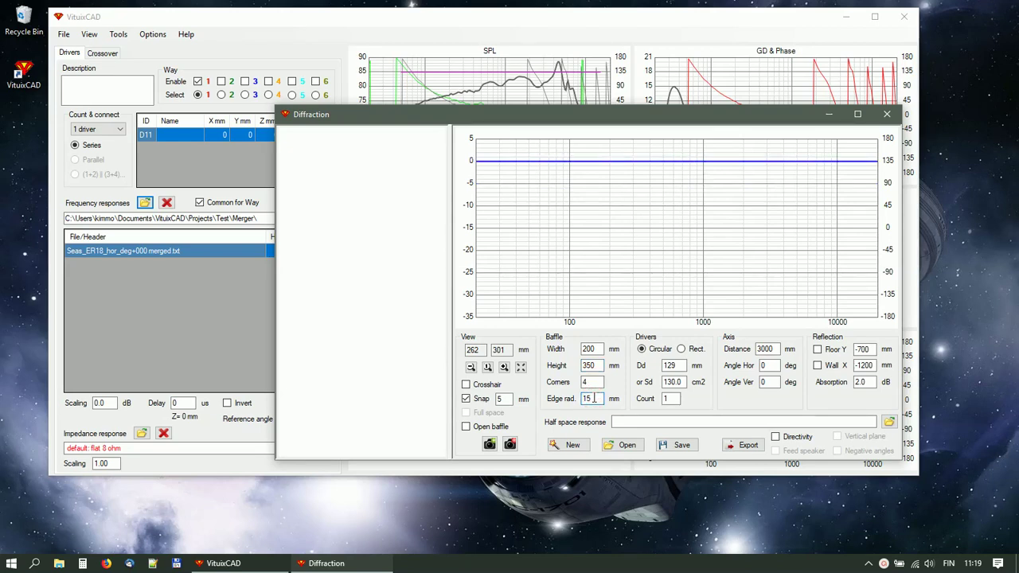
double_click(673, 382)
type("136")
key("Return")
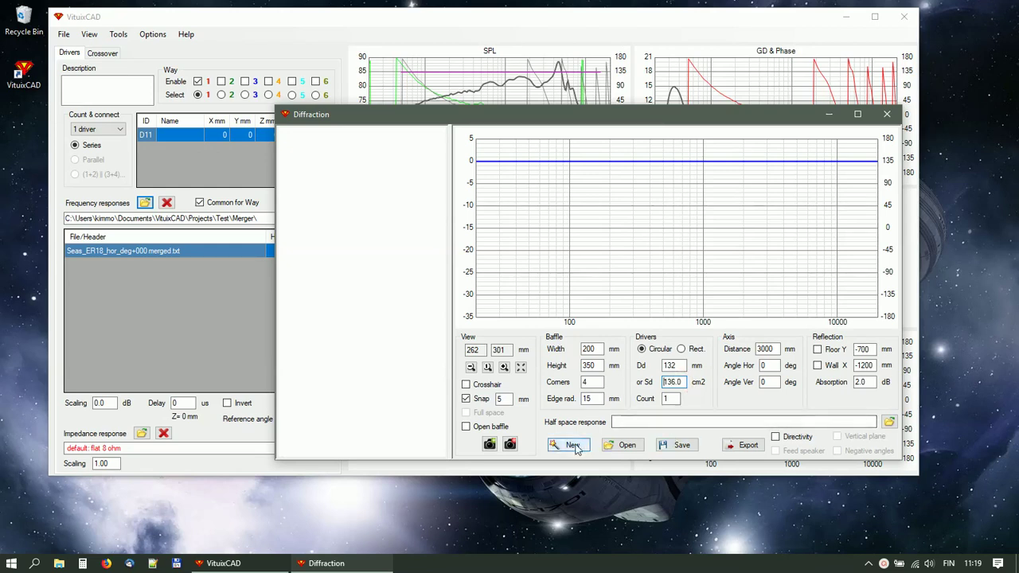
left_click(574, 445)
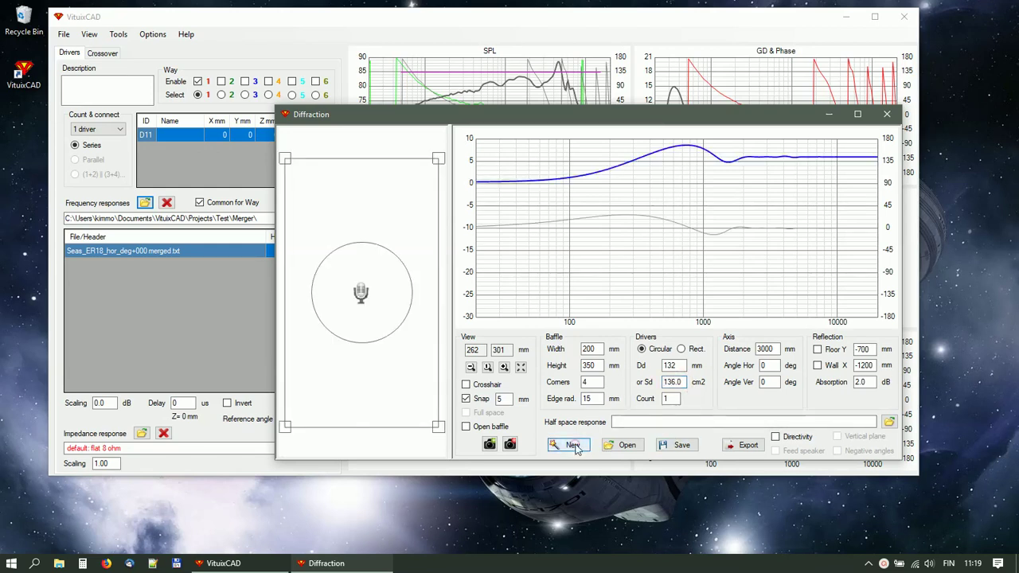
- Move the driver lower on the baffle and enable Directivity with Vertical plane and Negative angles
left_click(381, 311)
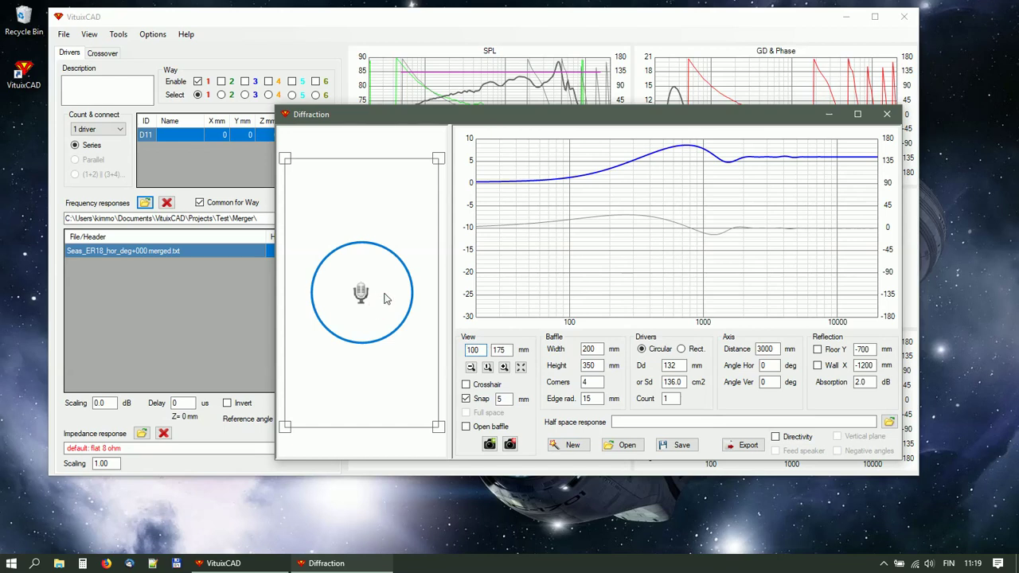
left_click_drag(386, 299, 387, 349)
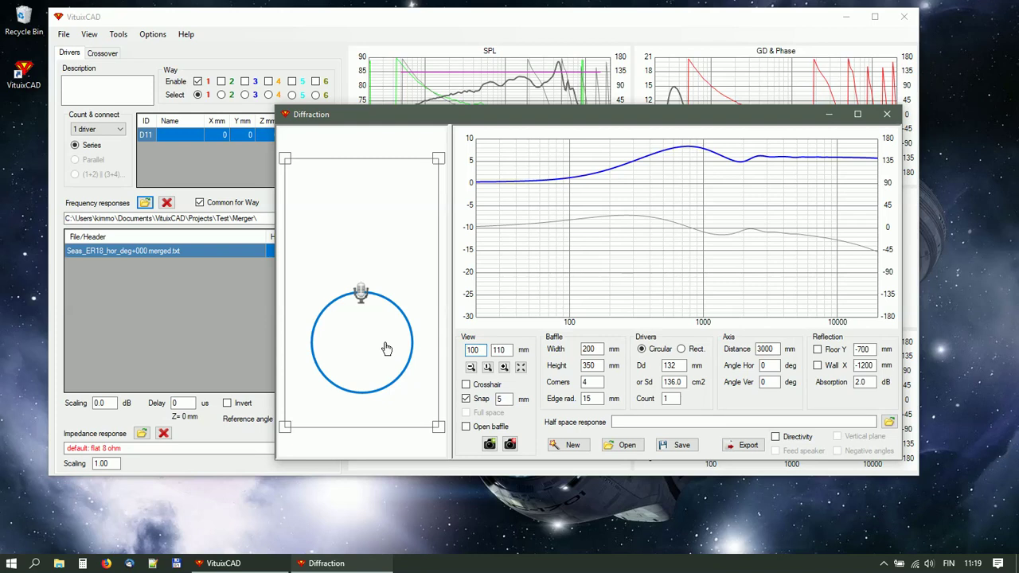
left_click(777, 350)
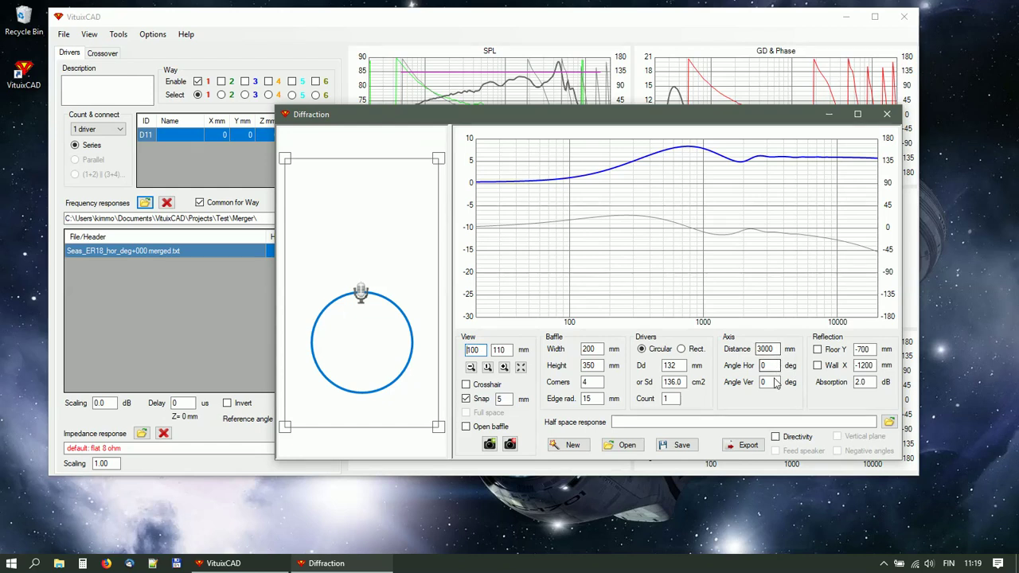
left_click(791, 438)
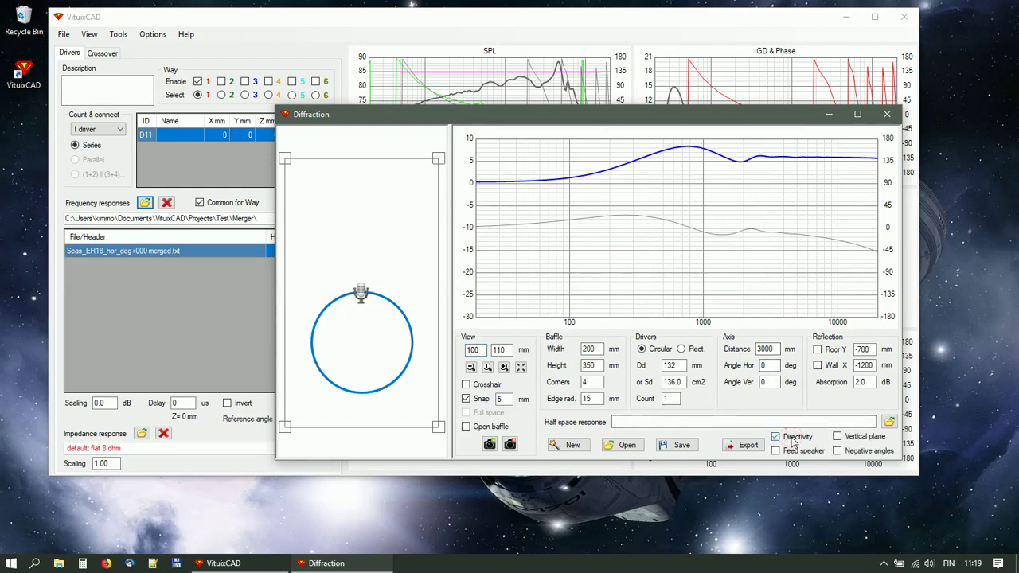
left_click(842, 437)
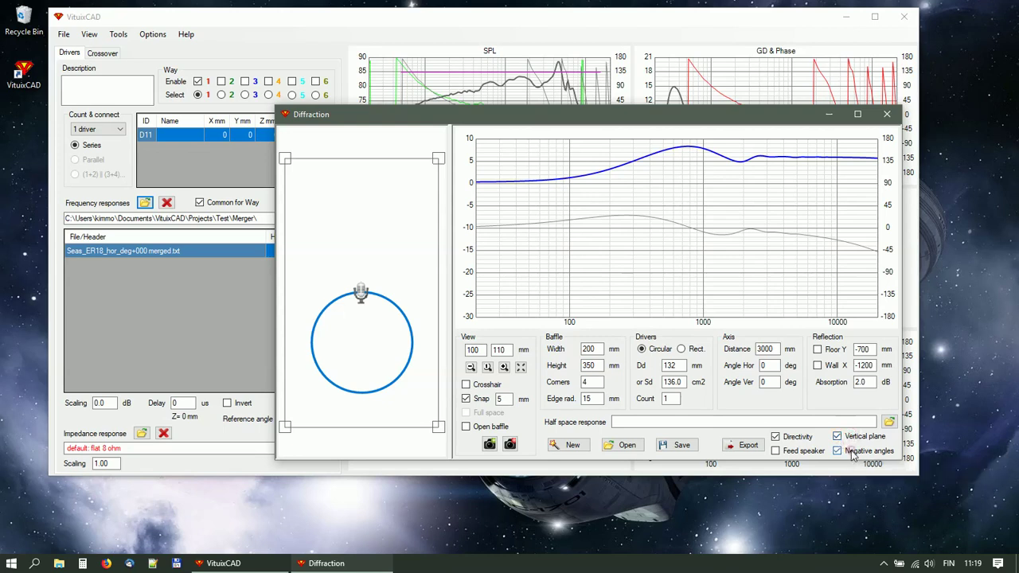
left_click(847, 451)
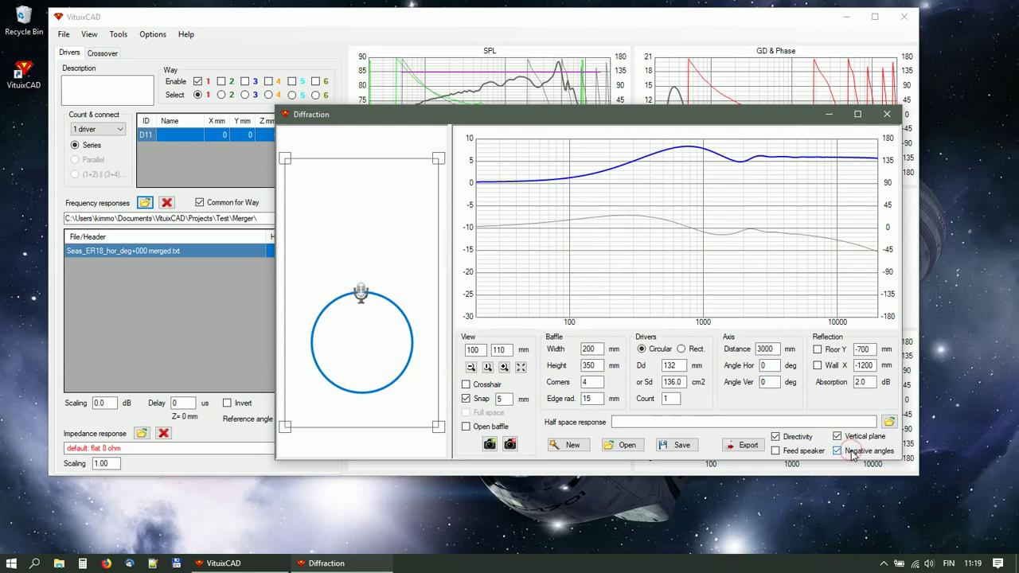
- Export the diffraction responses into the Projects\Test\Diffraction folder
left_click(740, 445)
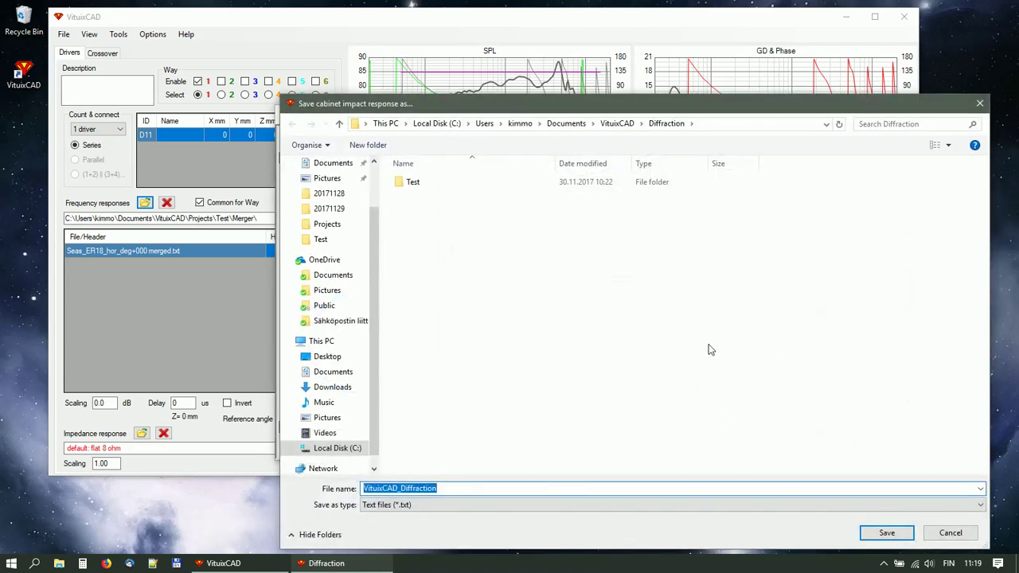
left_click(620, 123)
double_click(419, 233)
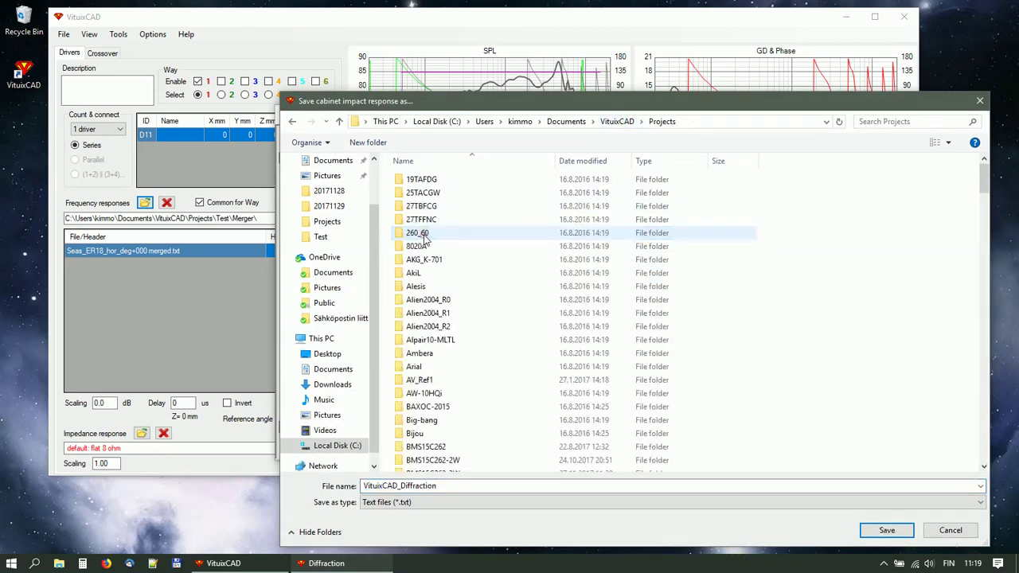
scroll(422, 318, "down", 15)
double_click(420, 368)
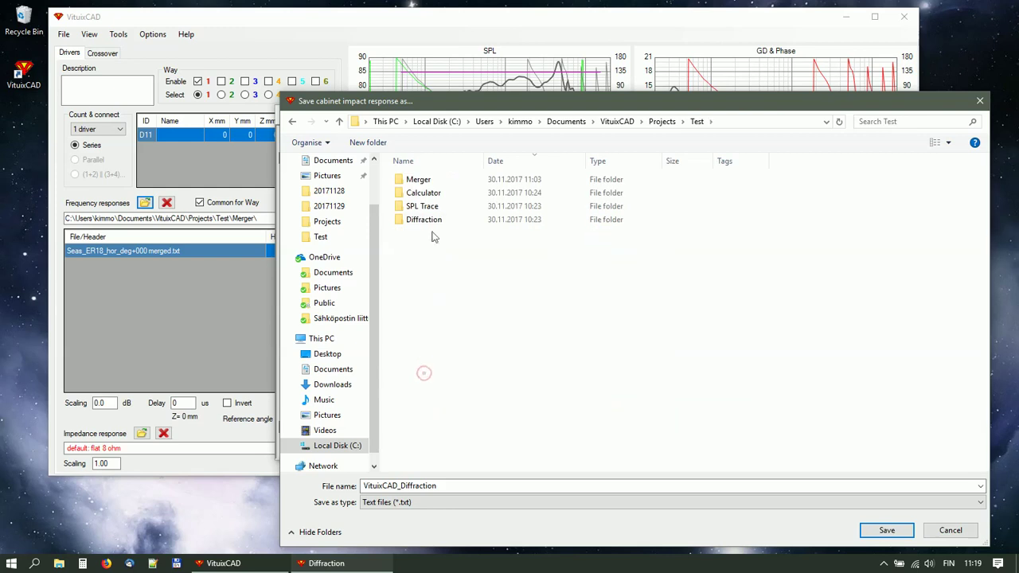
double_click(428, 222)
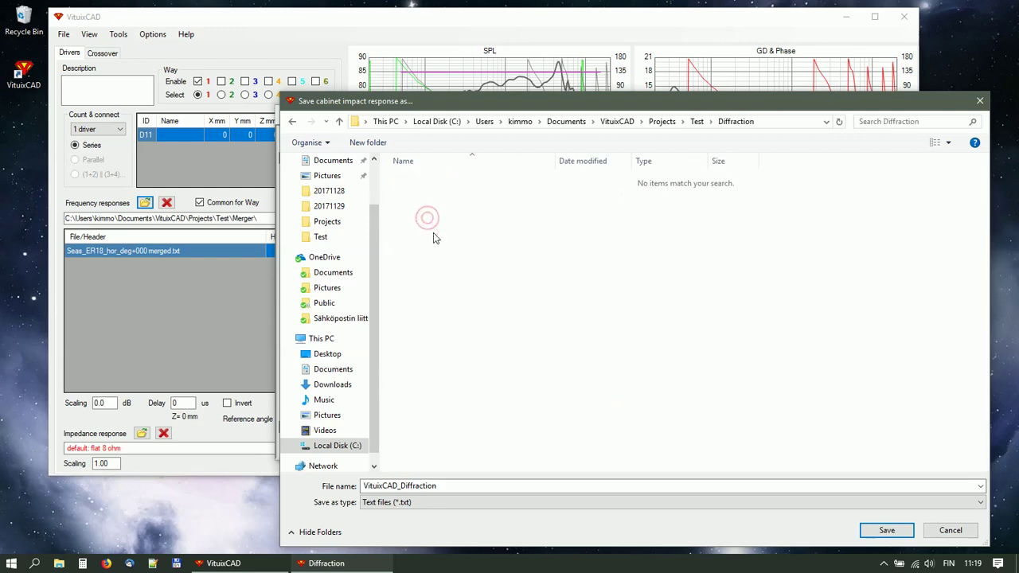
- Save the export as ER18_Diffraction and close the Diffraction tool
double_click(396, 486)
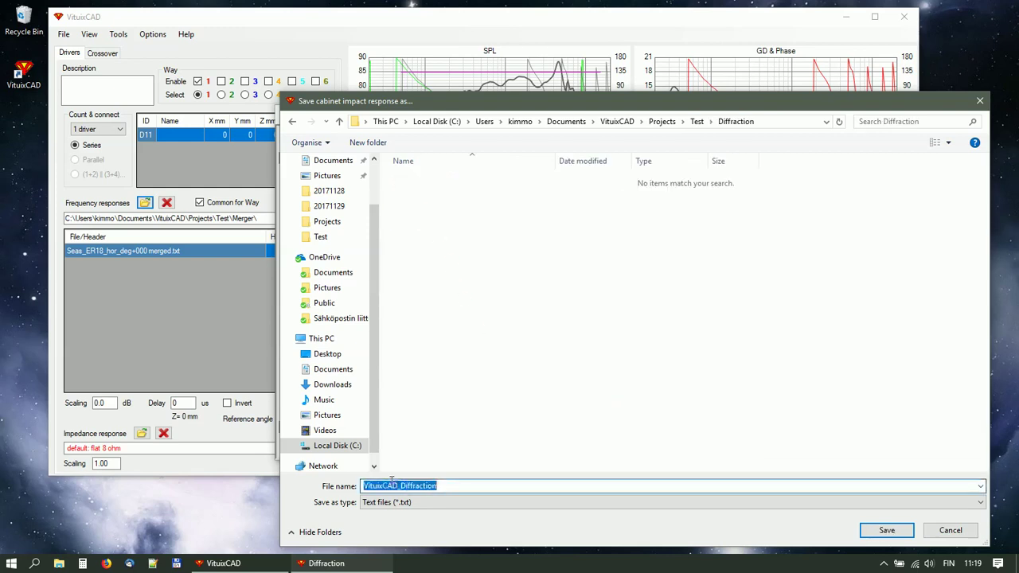
left_click_drag(398, 485, 303, 486)
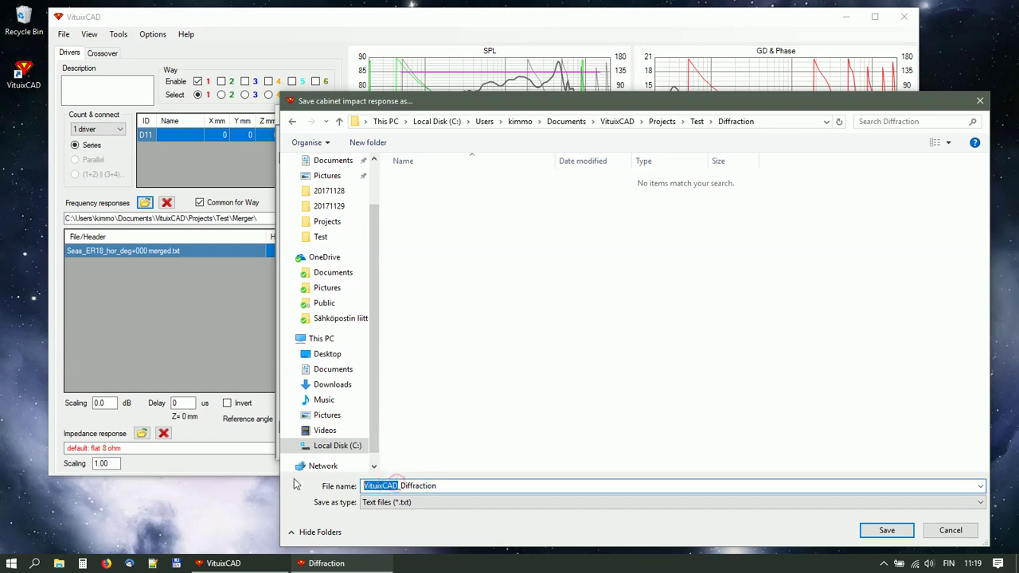
type("ER18")
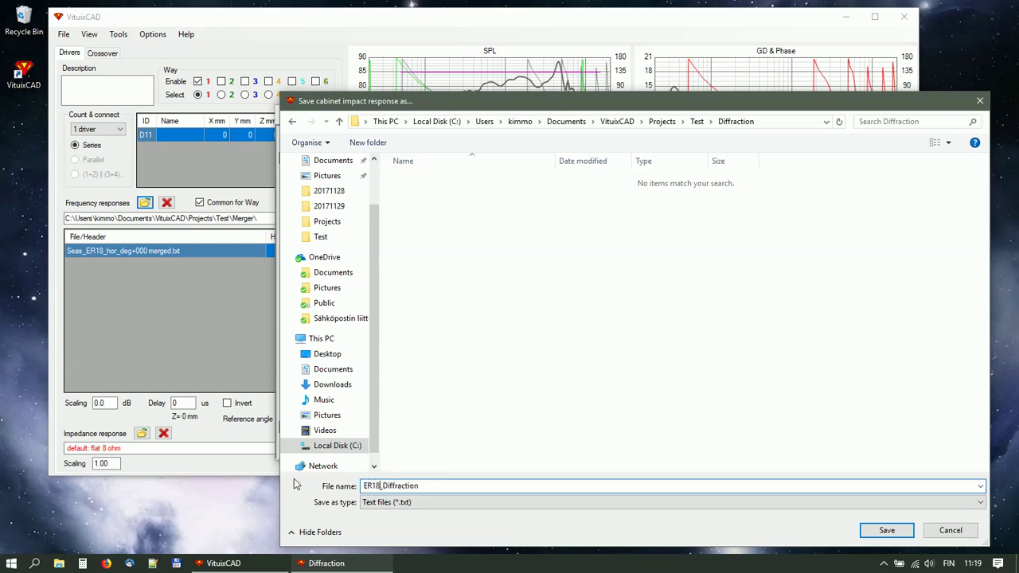
left_click(883, 531)
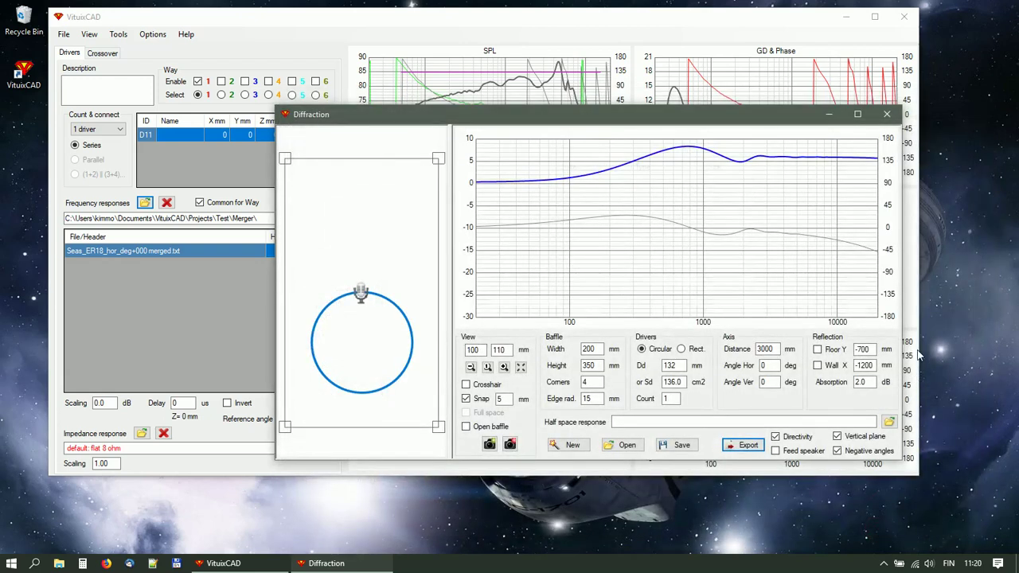
left_click(886, 115)
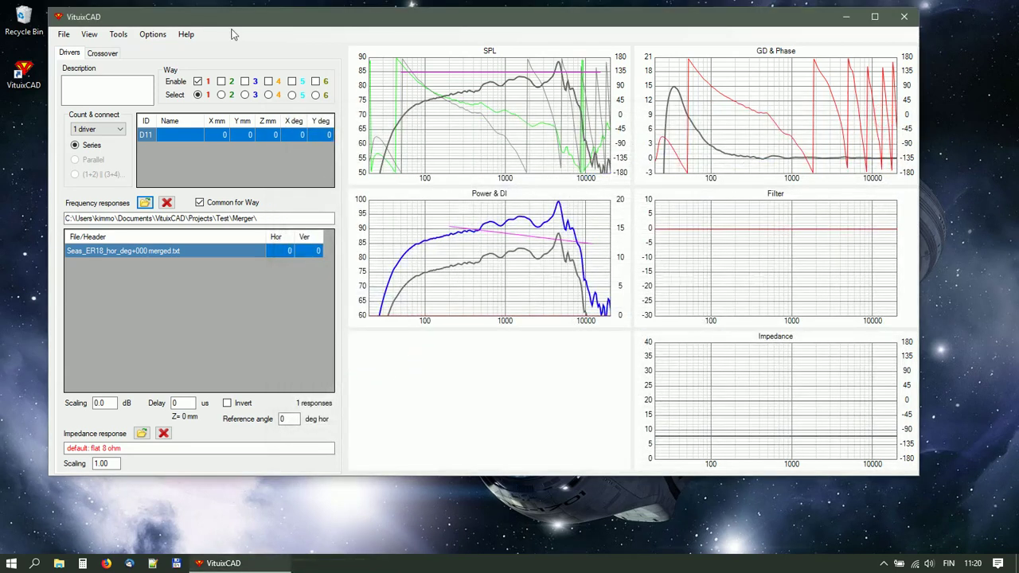
- Load Test\Merger\Seas_ER18_hor_deg+000 merged.txt as the Calculator's B response
left_click(119, 35)
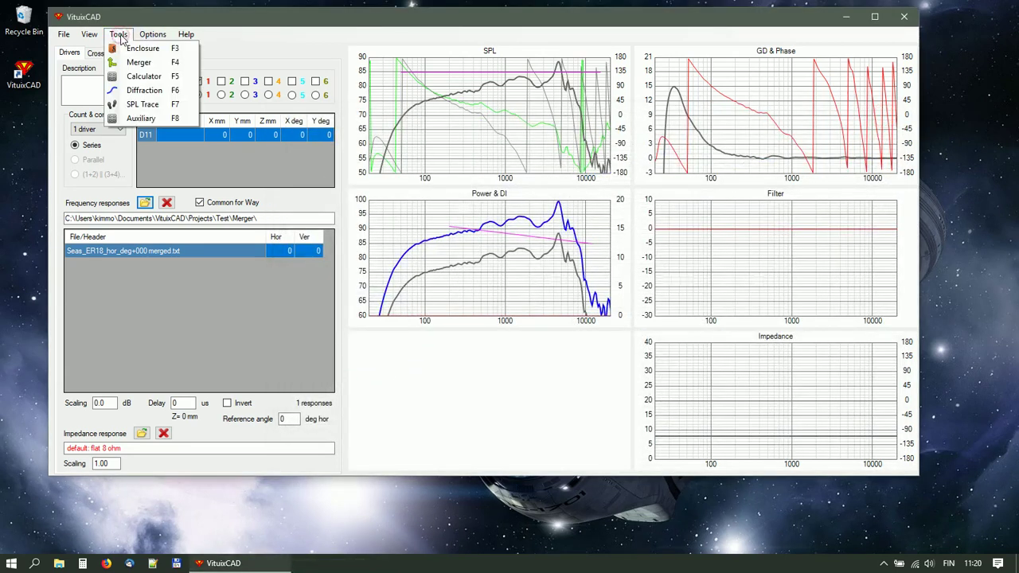
left_click(137, 76)
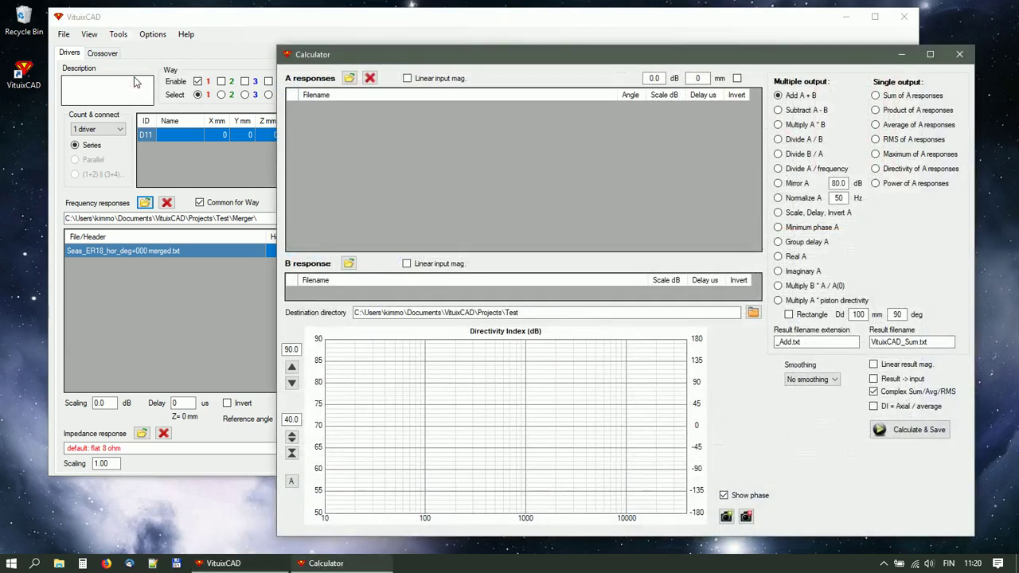
left_click(347, 264)
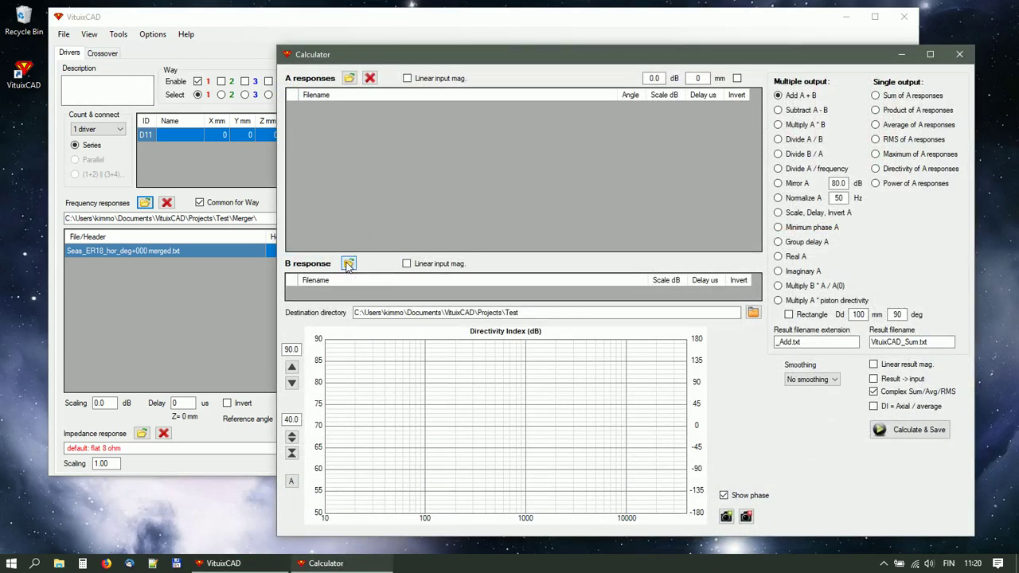
scroll(520, 325, "down", 10)
double_click(440, 348)
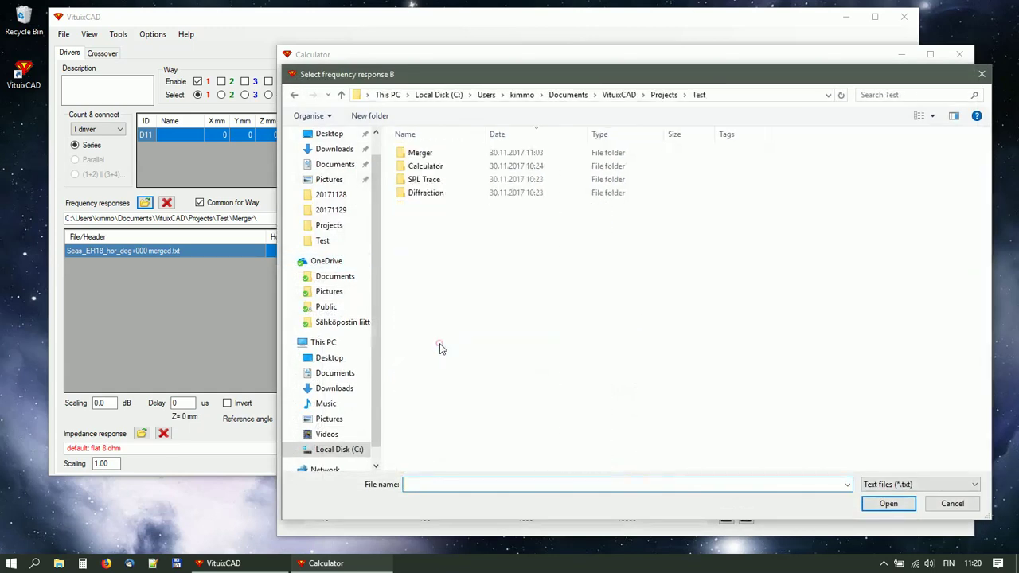
double_click(422, 154)
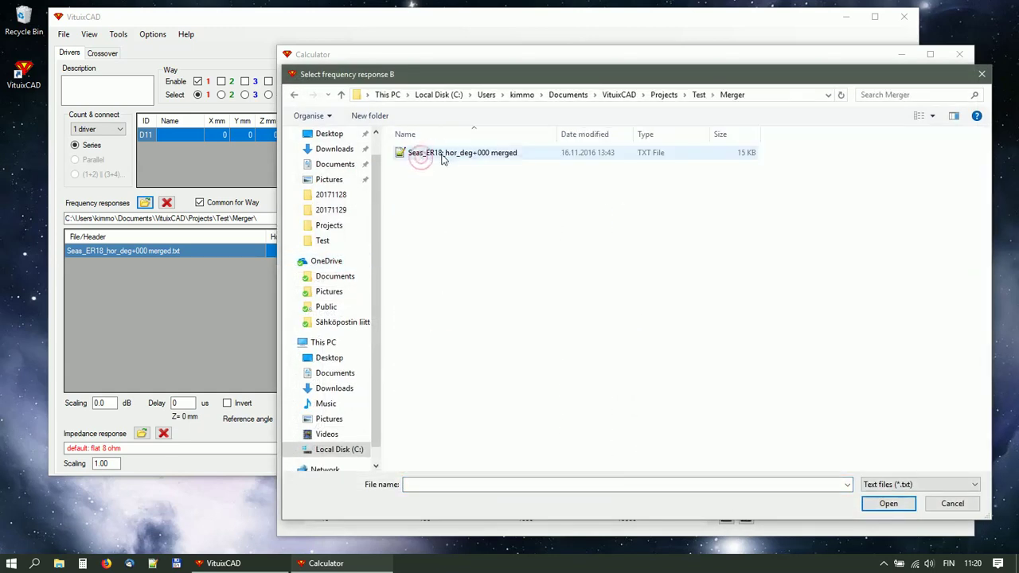
left_click(442, 156)
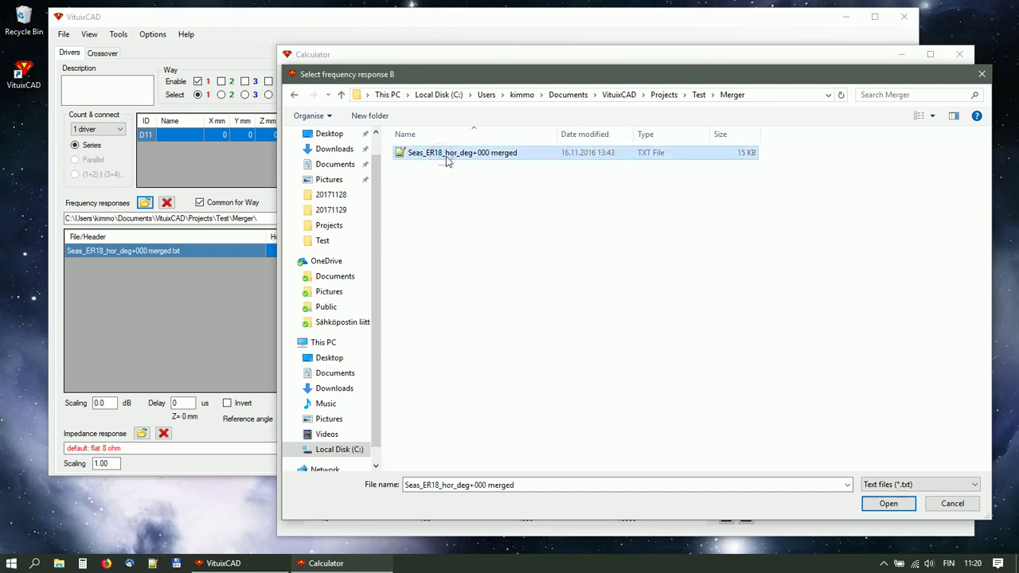
left_click(888, 504)
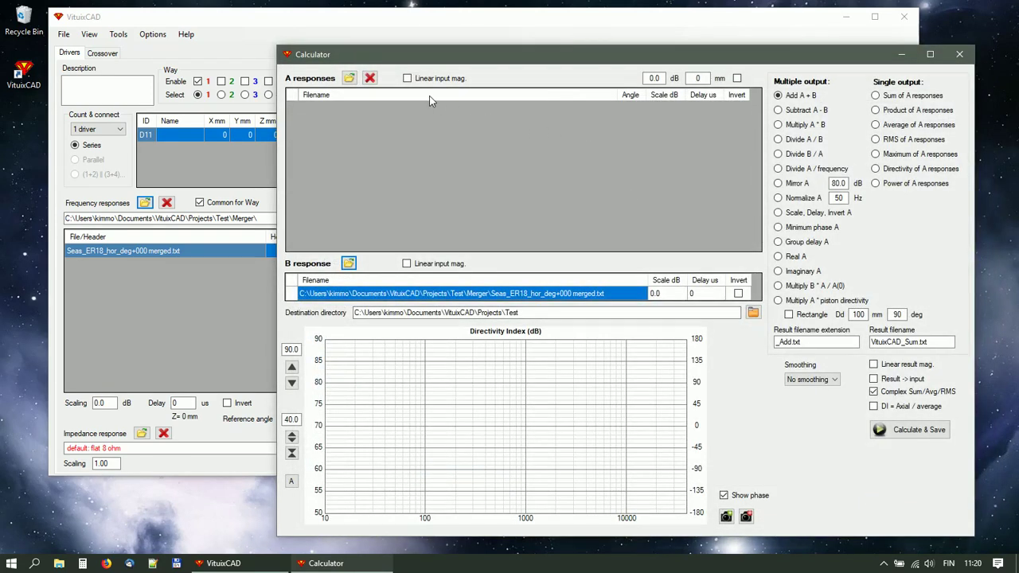
- Load all ER18_Diffraction files, hor 0 through ver -170, from Test\Diffraction as A responses
left_click(349, 79)
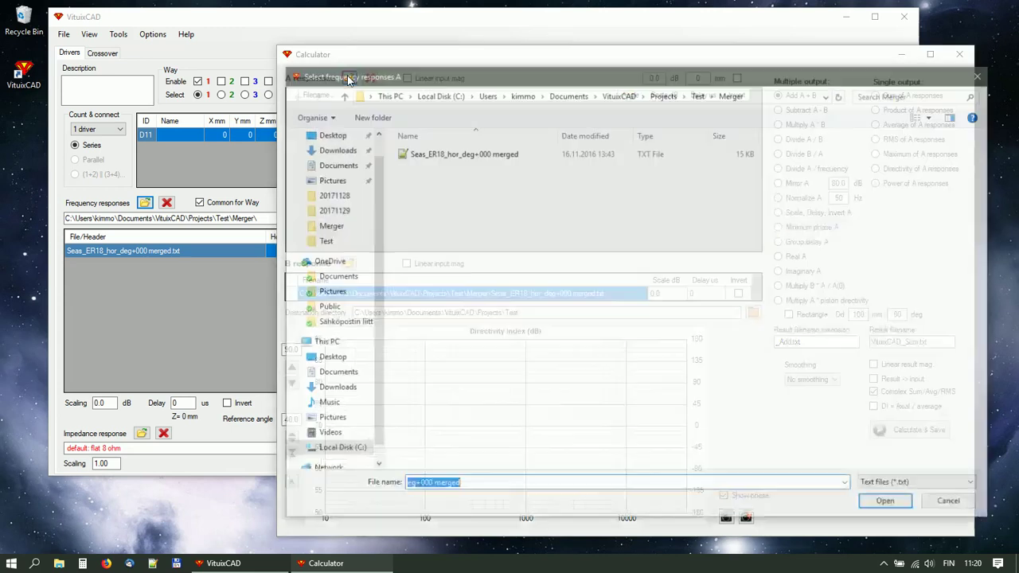
left_click(697, 96)
double_click(436, 193)
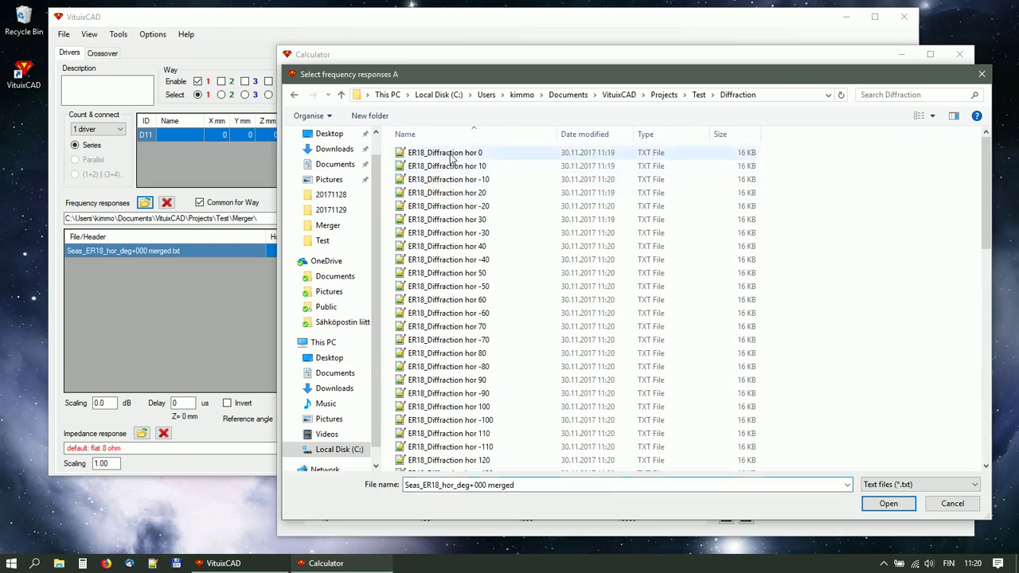
left_click(451, 157)
scroll(550, 301, "down", 5)
scroll(549, 301, "down", 5)
scroll(549, 301, "down", 5)
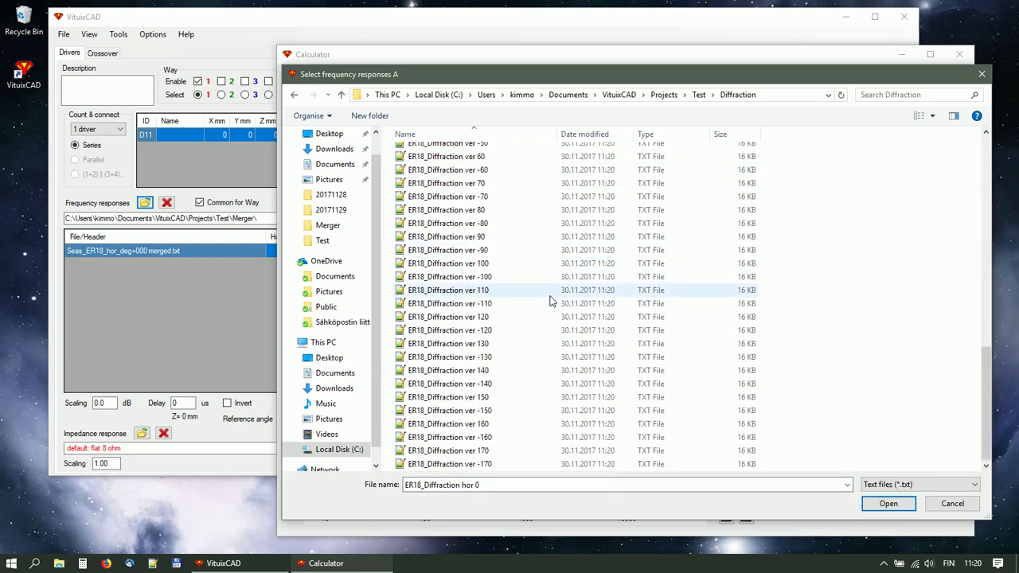
left_click(487, 465, "shift")
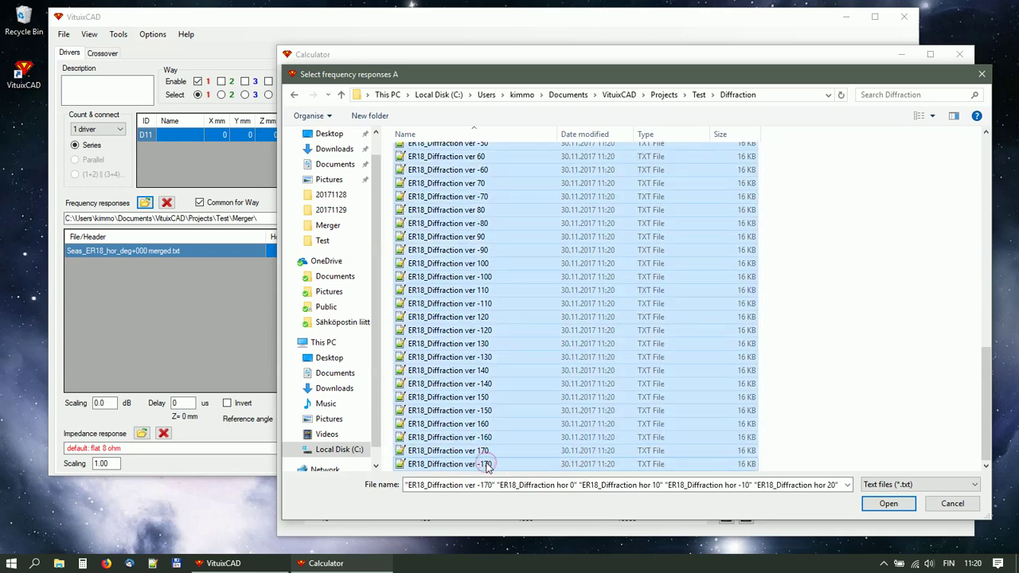
scroll(516, 451, "up", 5)
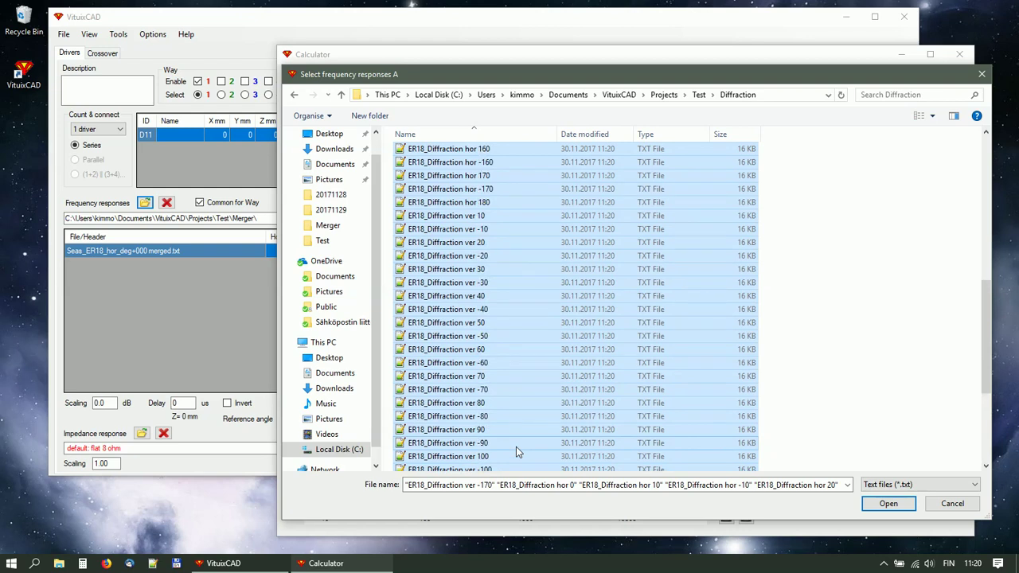
left_click(888, 503)
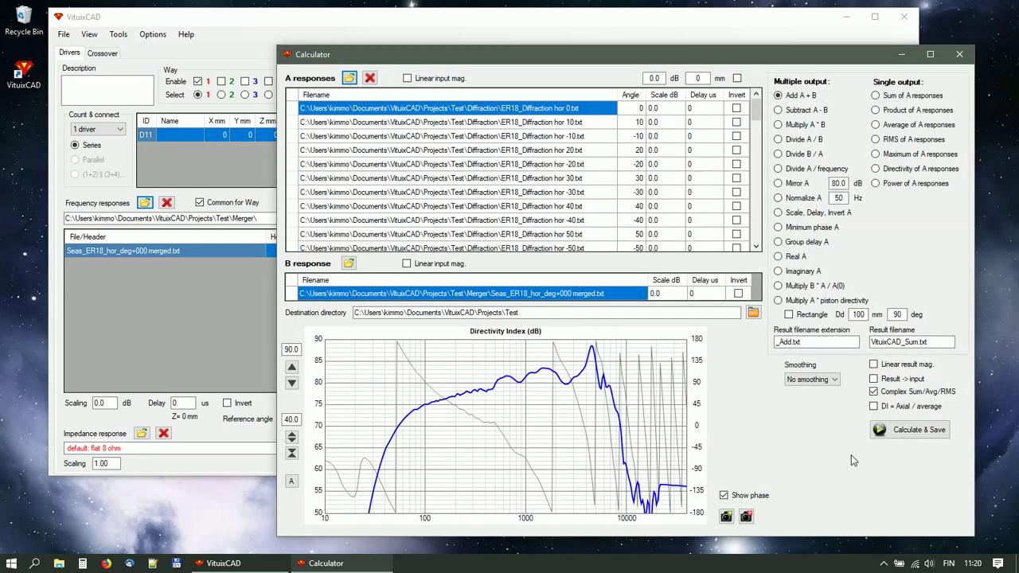
- Delay the B response by -240 µs and select the Multiply B * A / A(0) operation
left_click(700, 295)
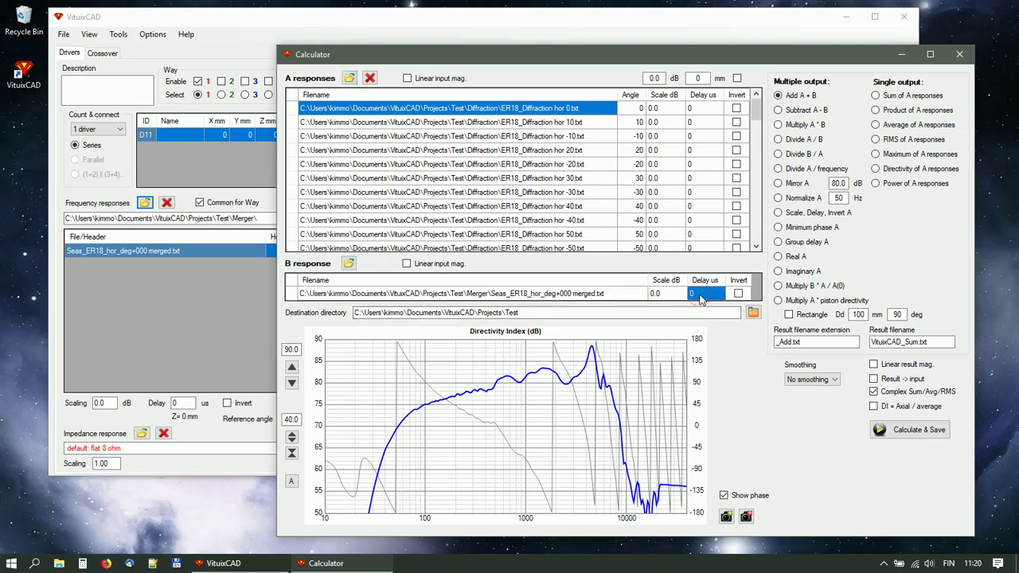
type("-24")
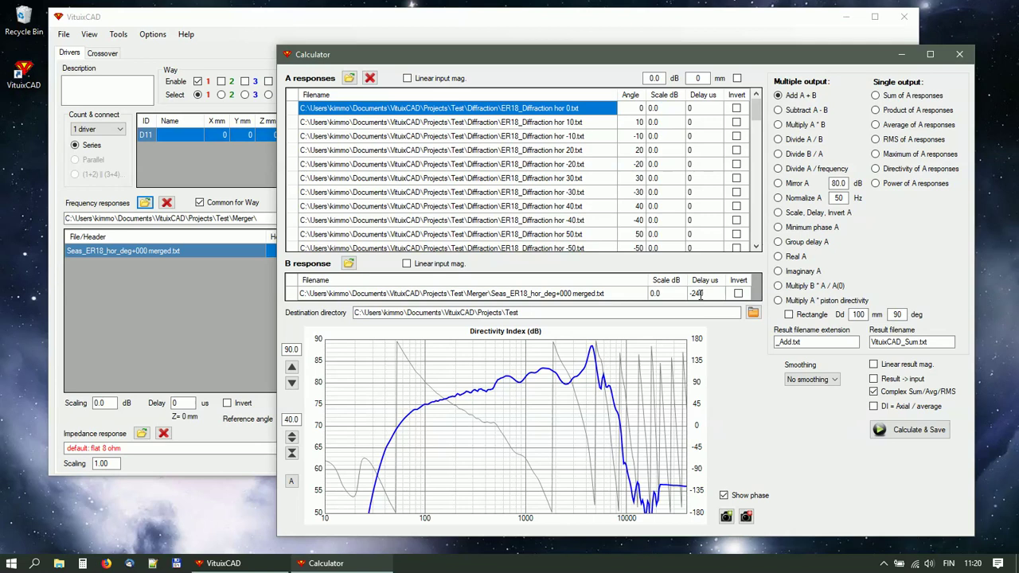
type("0")
key("Return")
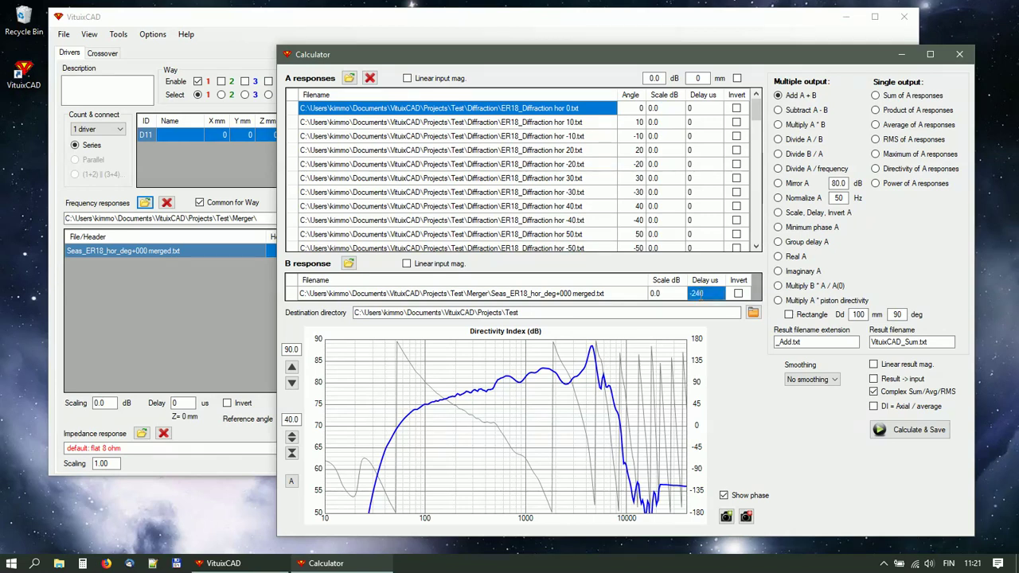
left_click(785, 288)
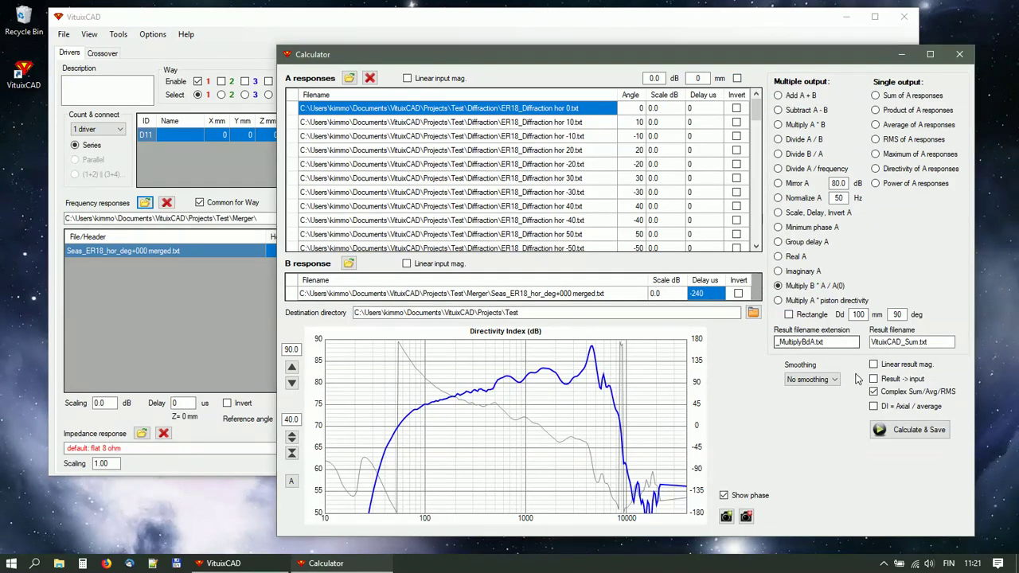
left_click(752, 313)
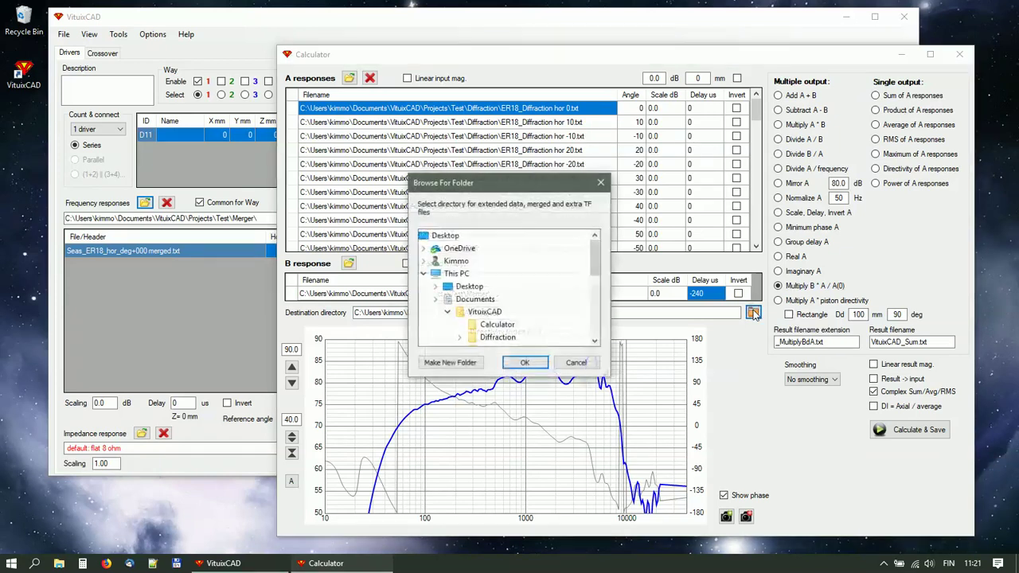
- Set Test\Calculator as the destination folder and run Calculate & Save
left_click_drag(595, 261, 602, 301)
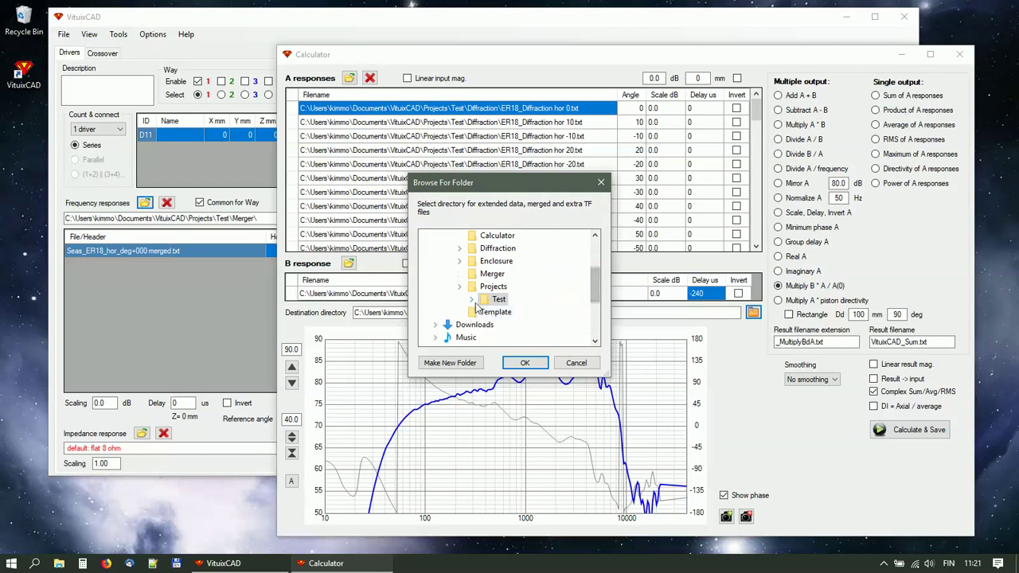
left_click(471, 300)
left_click(521, 299)
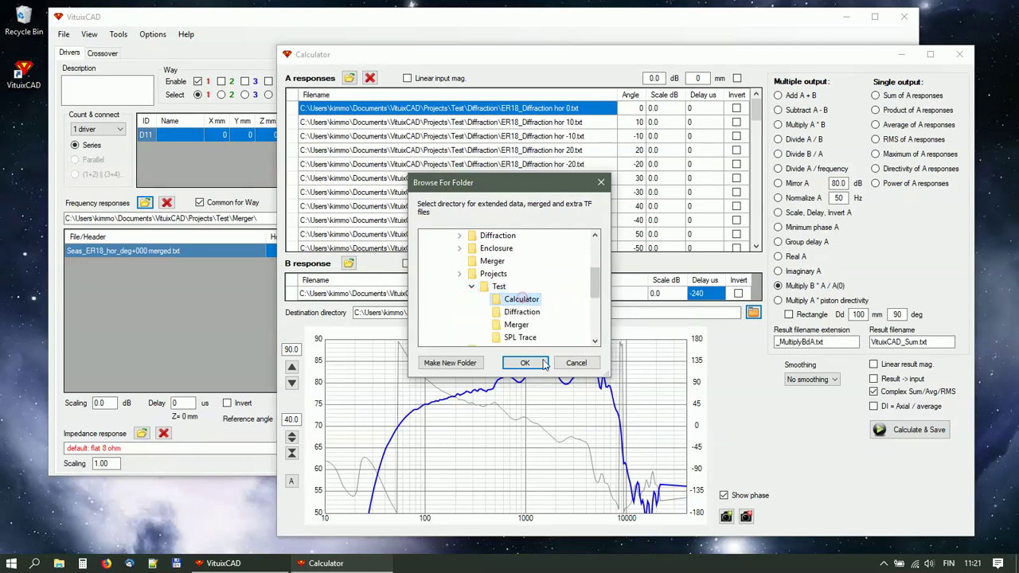
left_click(527, 363)
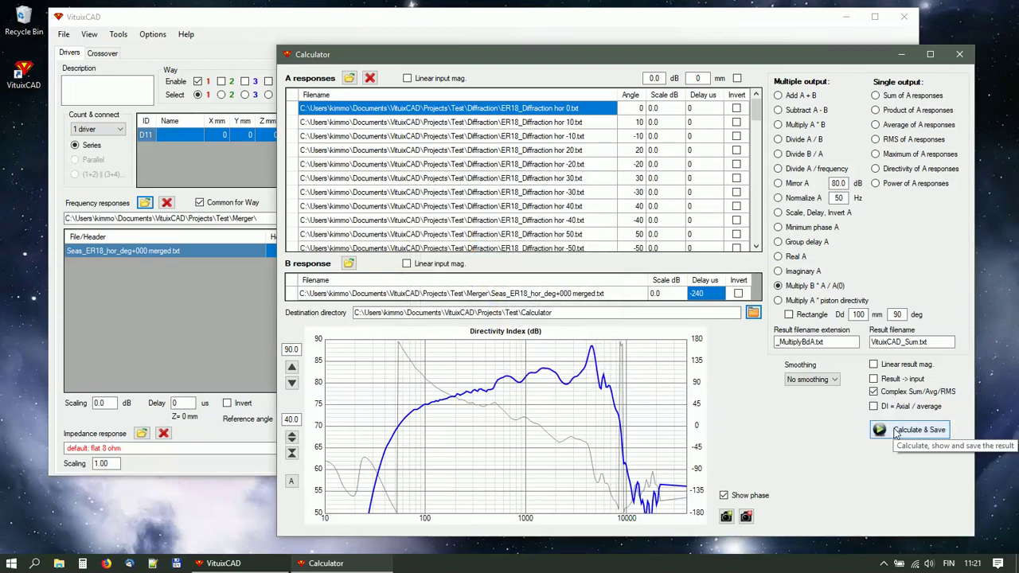
left_click(896, 432)
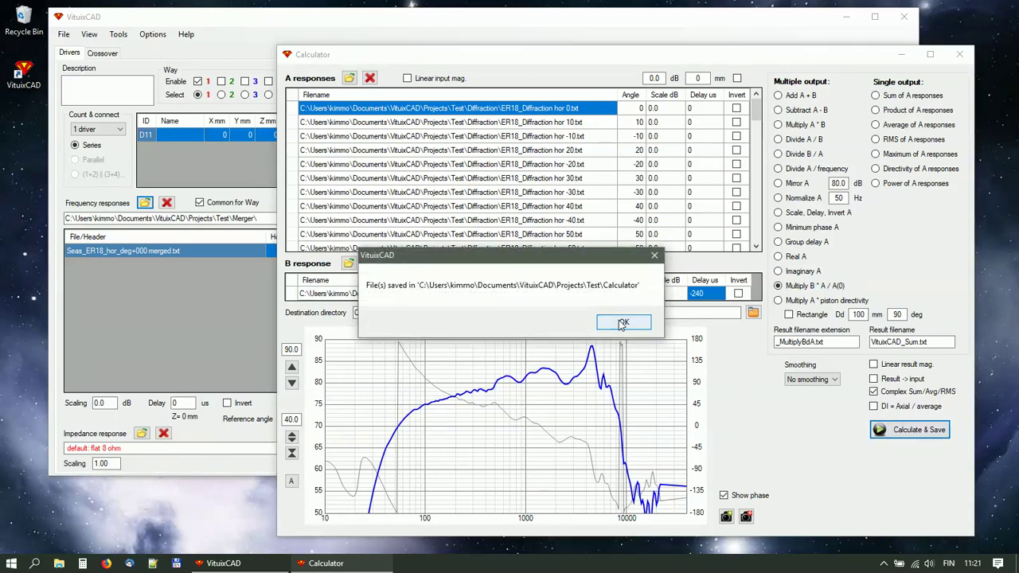
- Dismiss the File(s) saved message and return to the main VituixCAD window
left_click(622, 323)
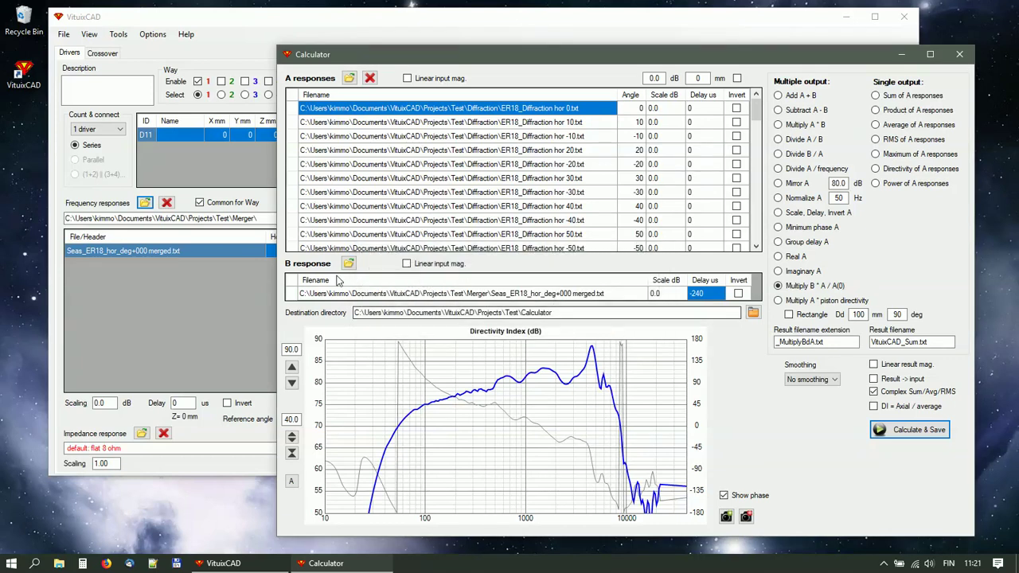
left_click(156, 284)
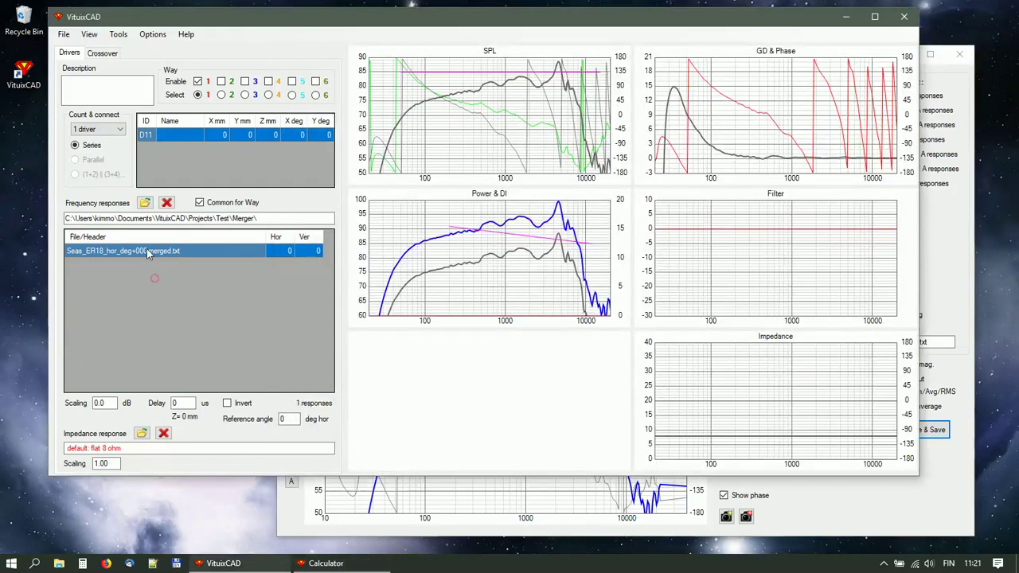
- Open the file chooser for driver D11's frequency responses
left_click(144, 203)
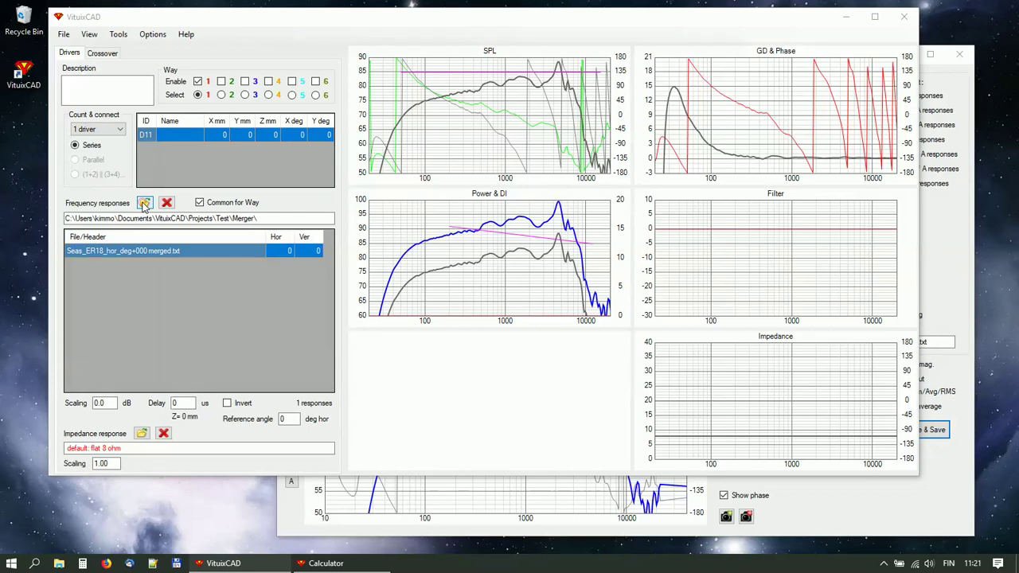